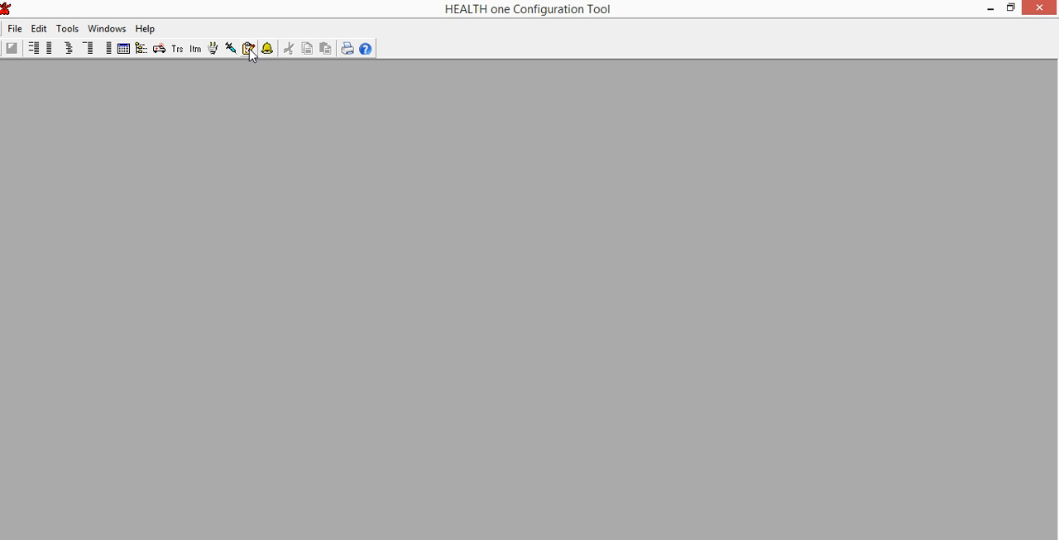
Step: In the Hypertension protocol template, change the main item of the systolic blood pressure entry to plan of action
click(249, 50)
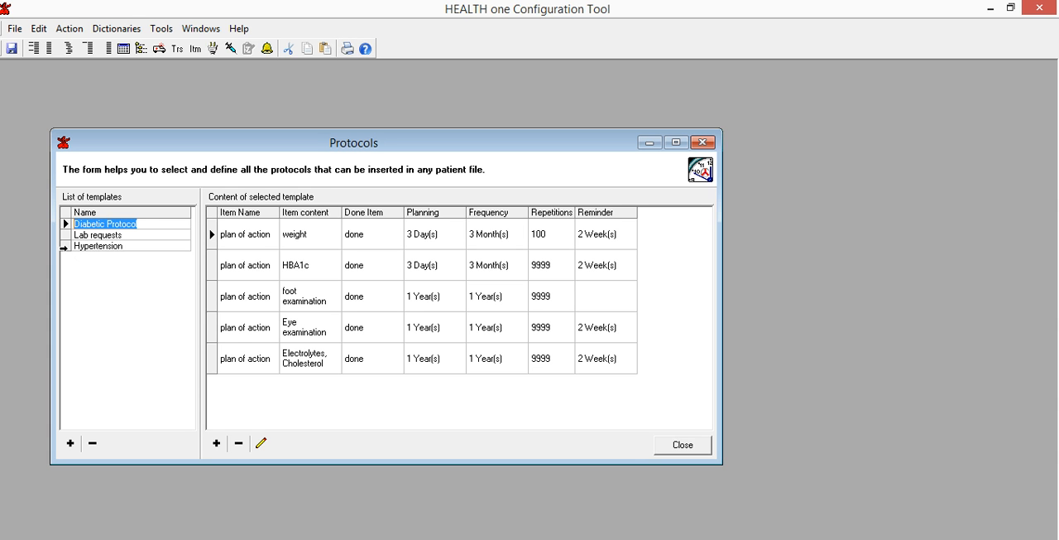
click(75, 246)
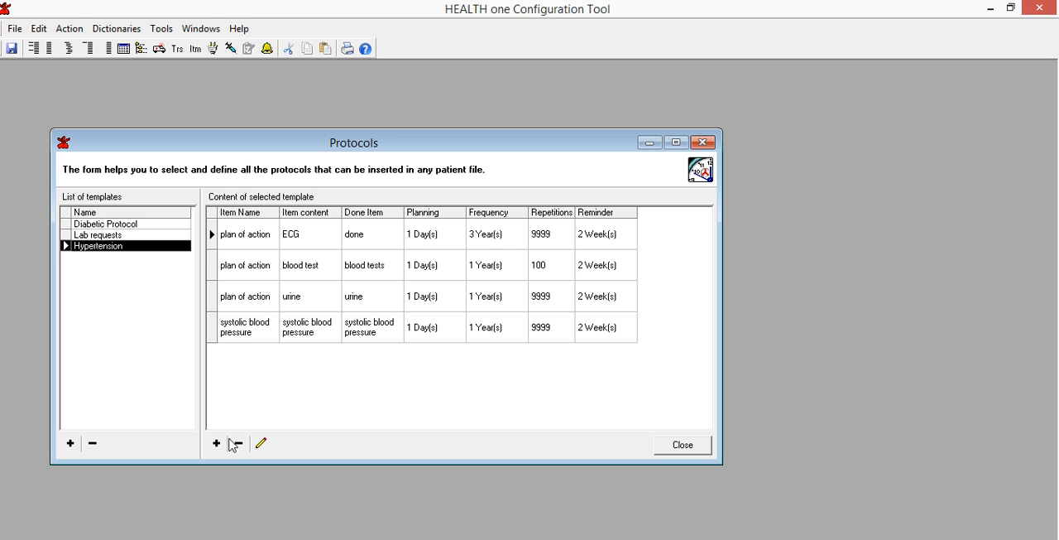
click(212, 329)
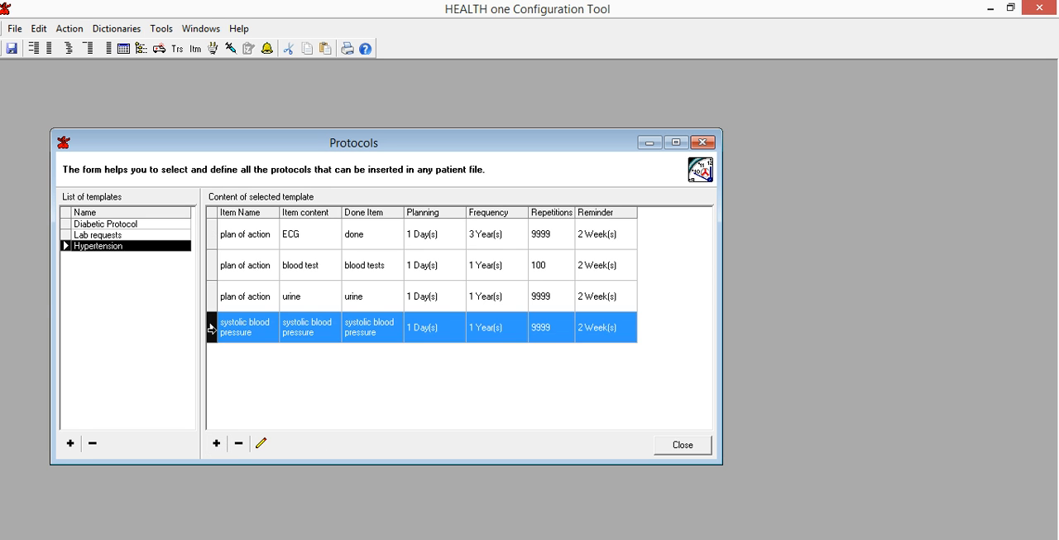
click(263, 445)
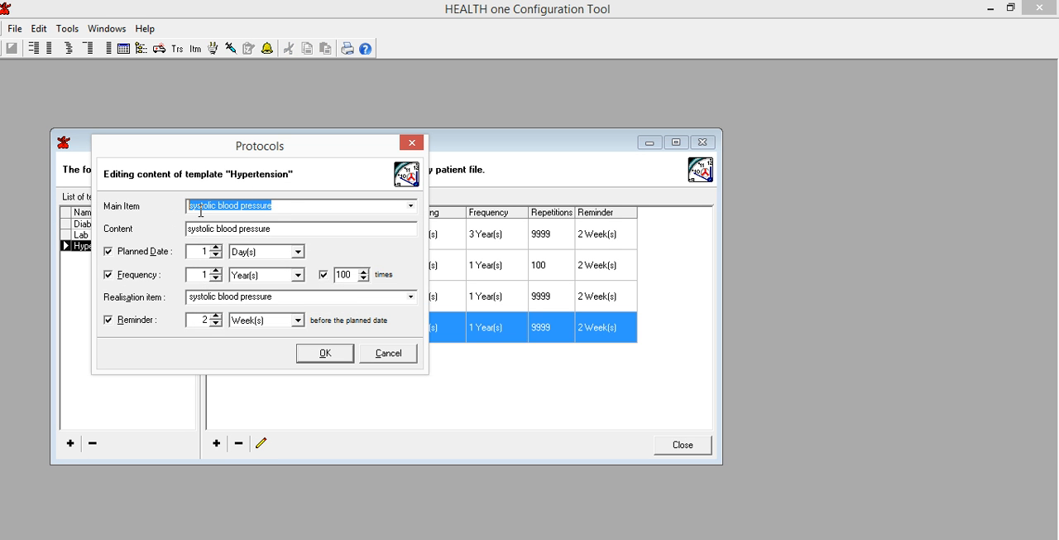
drag(293, 206, 153, 209)
text(Plan of )
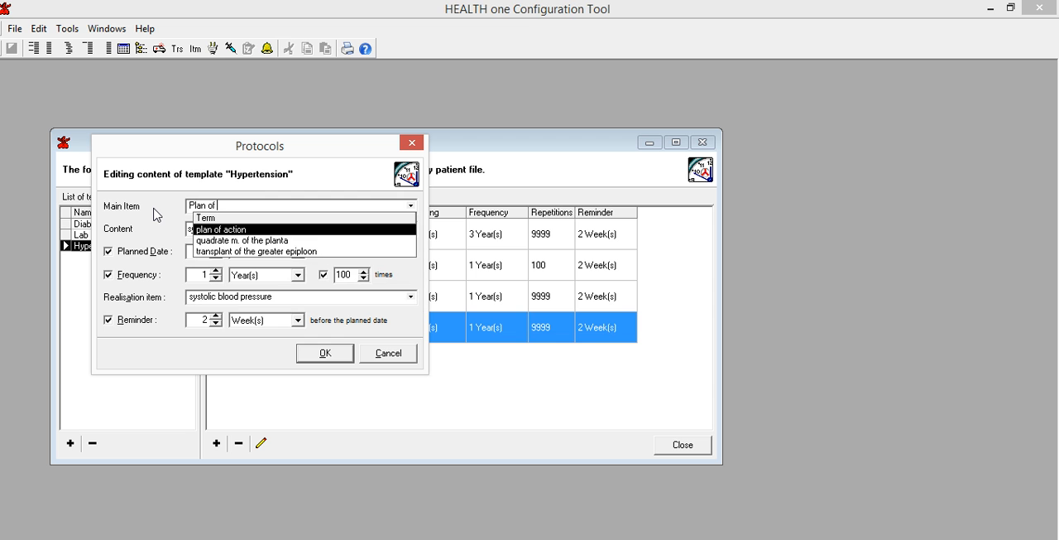
text(action)
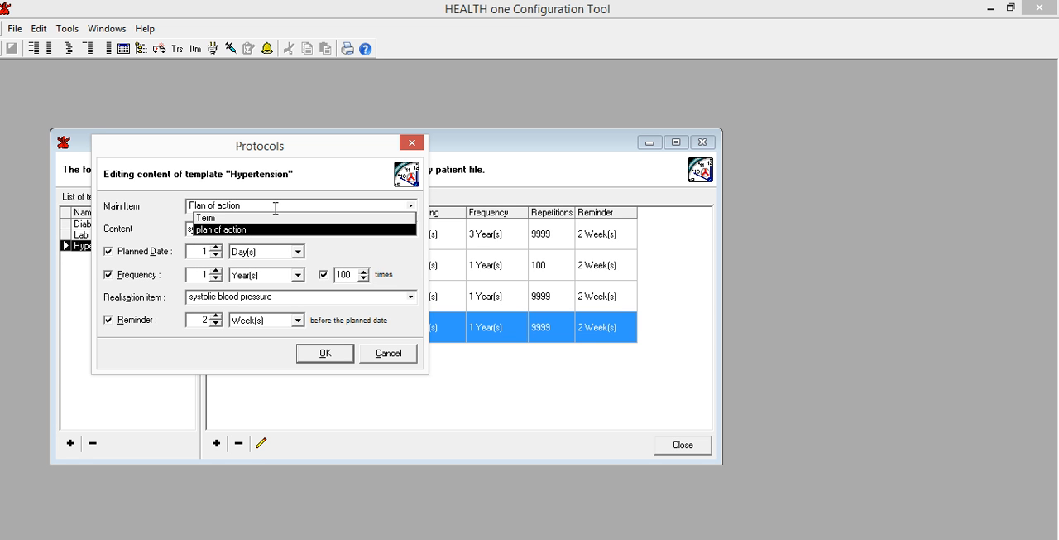
key(Return)
click(305, 224)
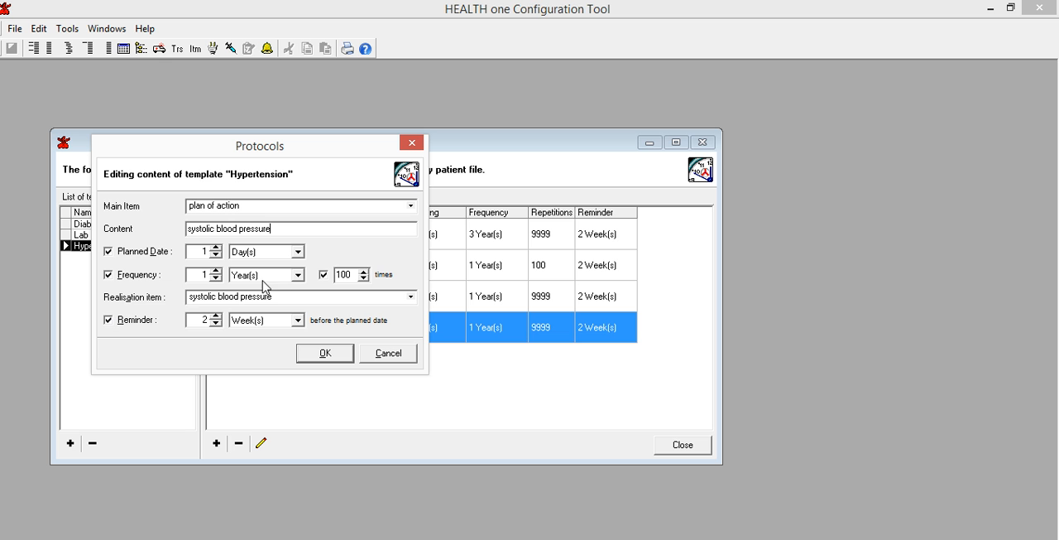
Step: Remove the repetition limit from the systolic blood pressure entry, save it and exit the configuration tool to return to HEALTH one 2014
click(328, 276)
click(324, 354)
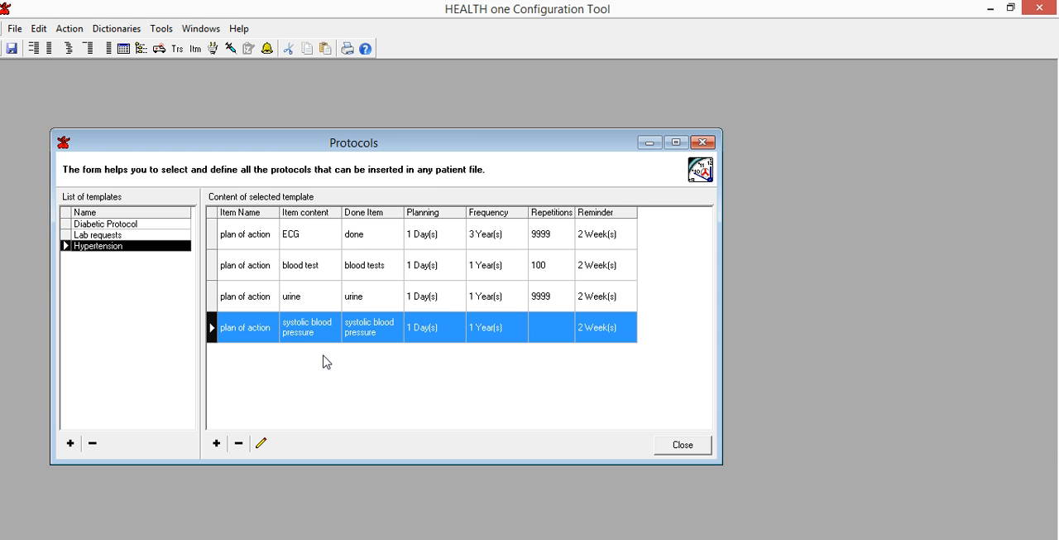
click(677, 447)
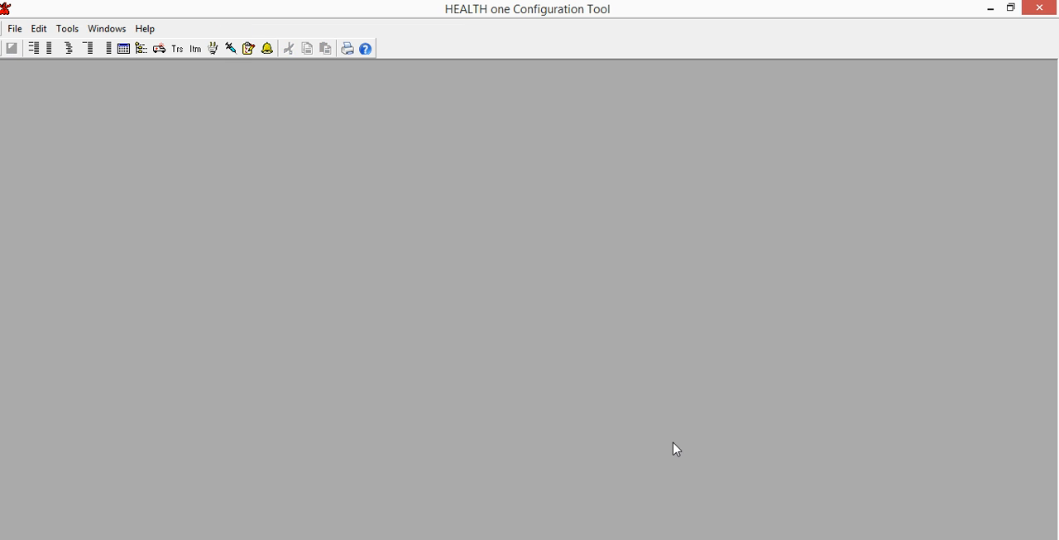
click(1053, 10)
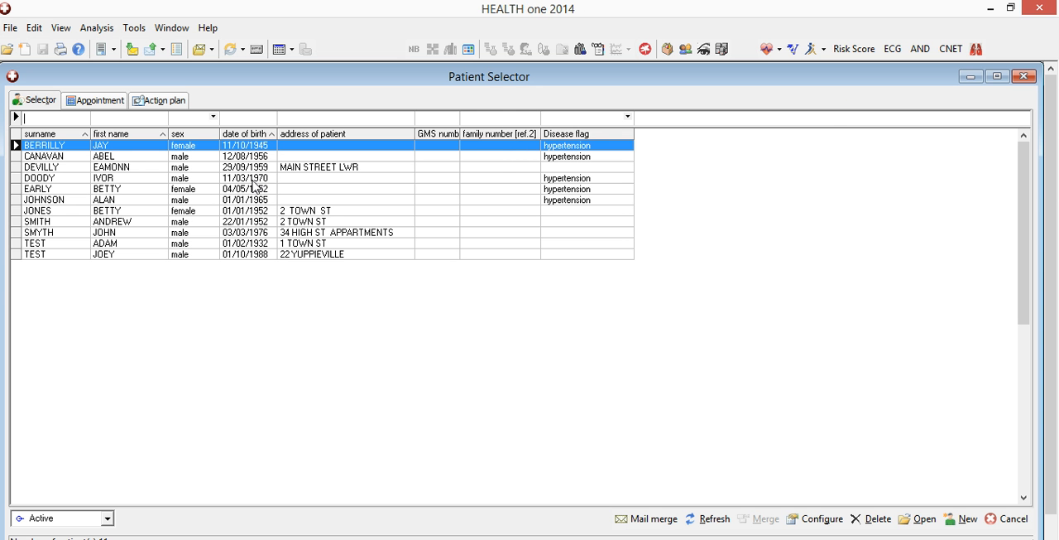
Step: Open the file of the fifth listed patient and create a consultation transaction dated 08/10/2014
click(135, 191)
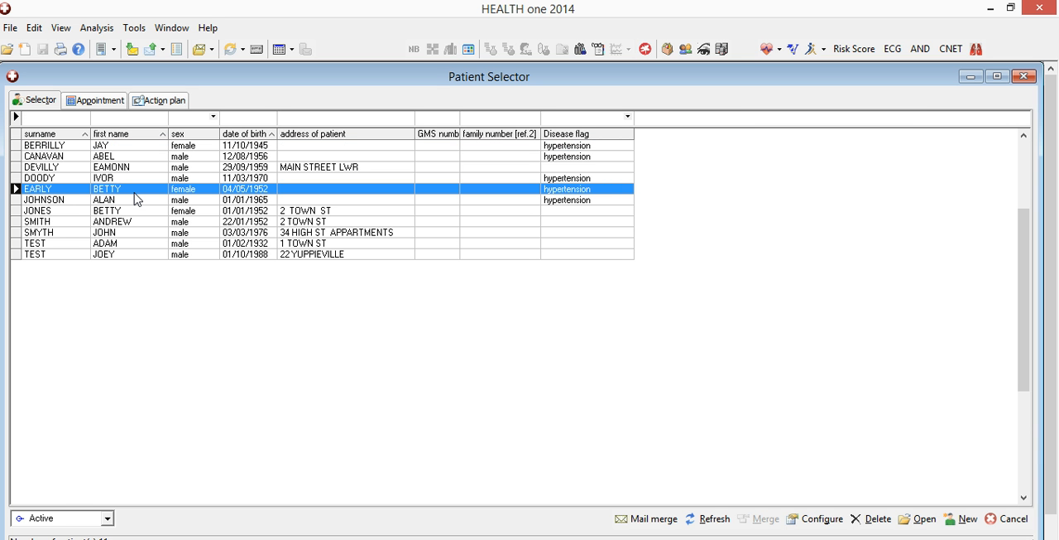
double_click(135, 188)
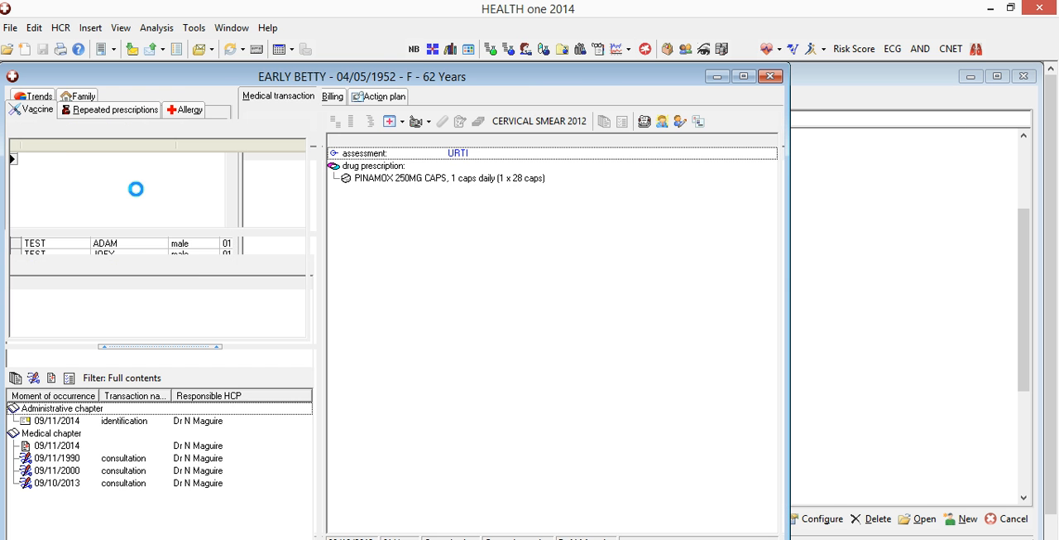
click(33, 377)
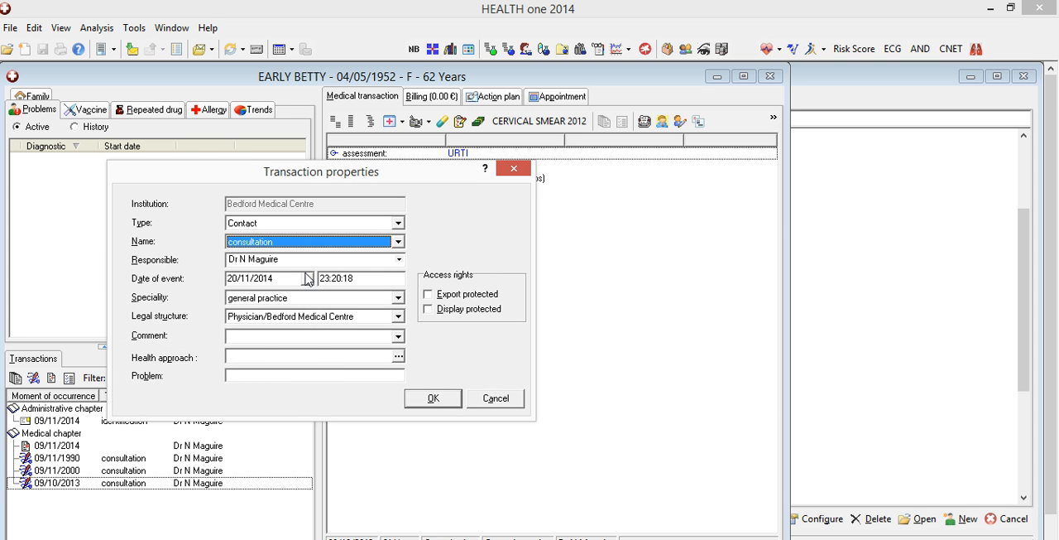
click(307, 279)
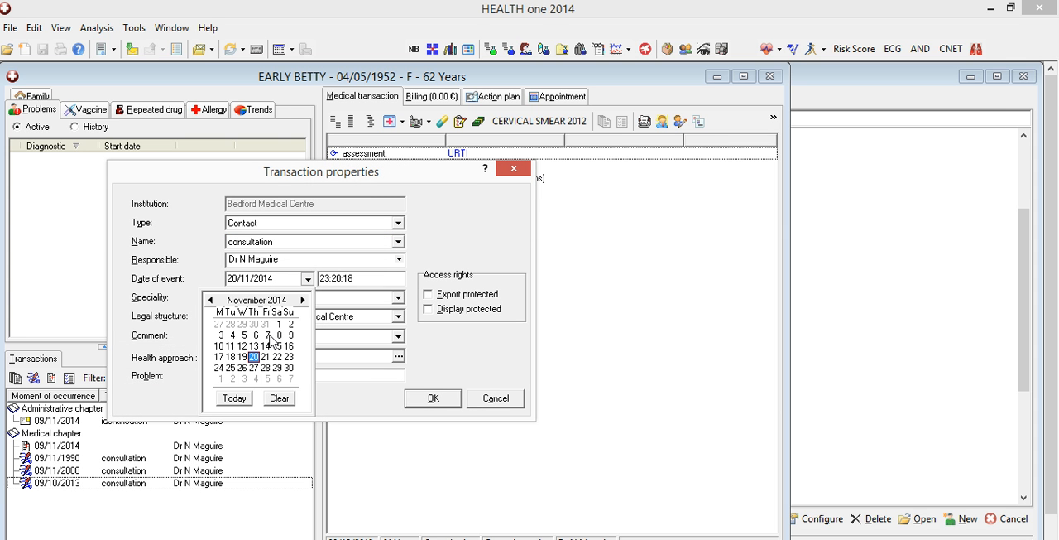
click(212, 300)
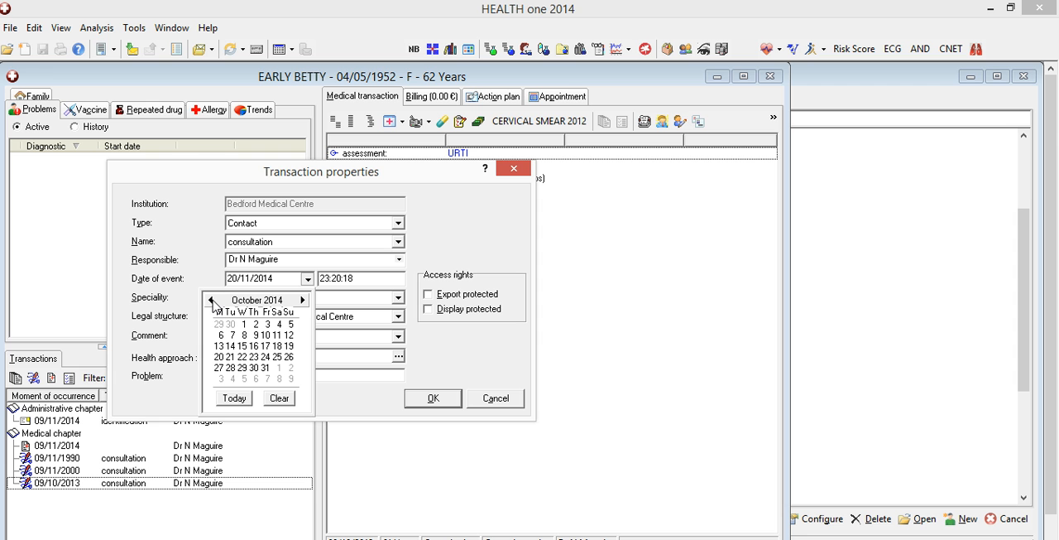
click(246, 336)
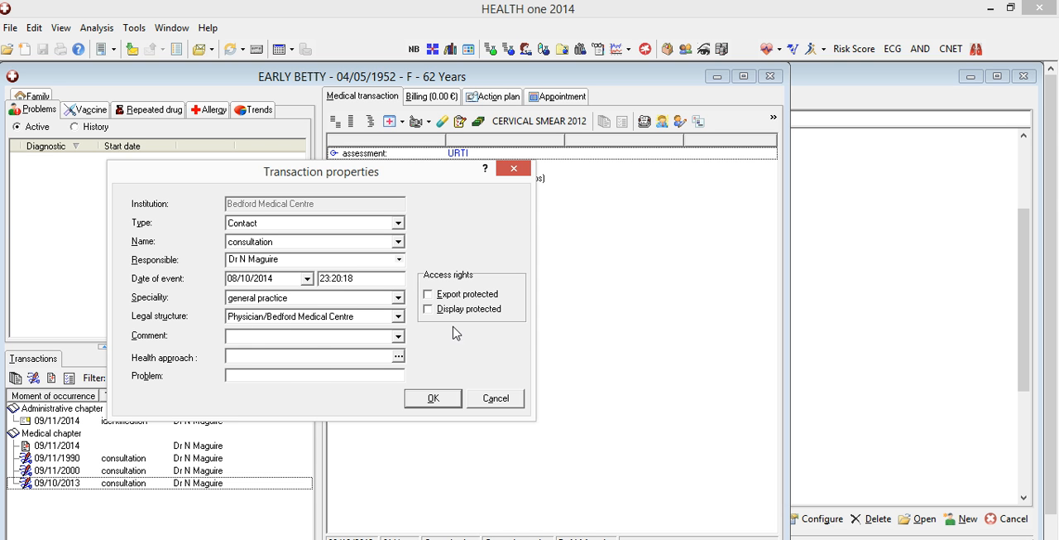
click(436, 398)
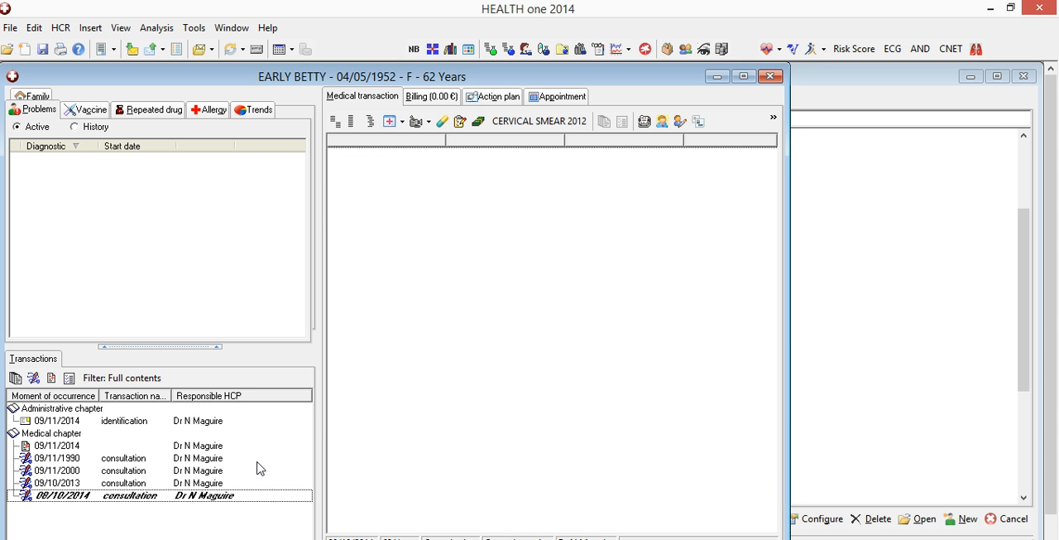
Step: Change the name attribute of the 08/10/2014 consultation transaction to planning
click(212, 496)
right_click(211, 498)
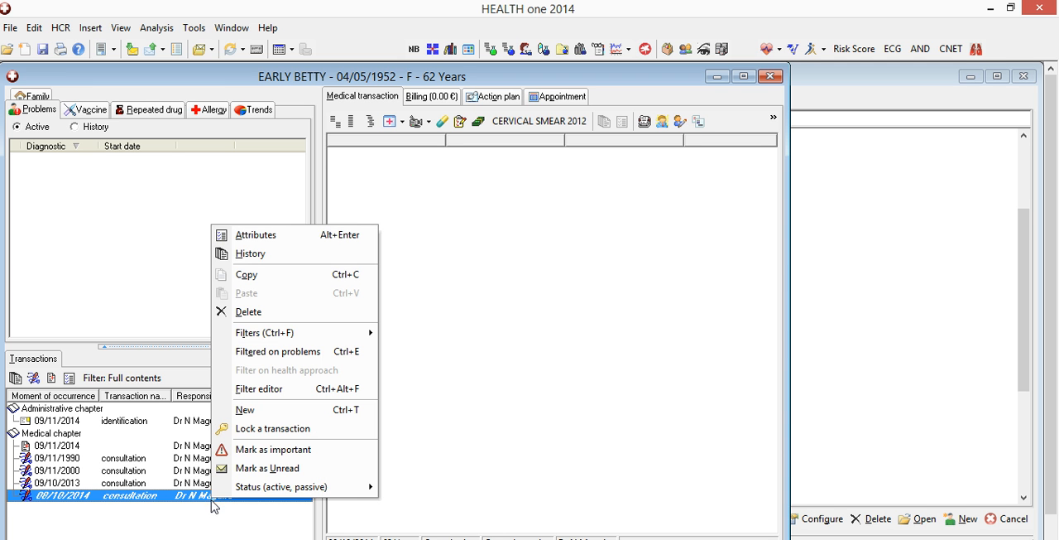
click(284, 244)
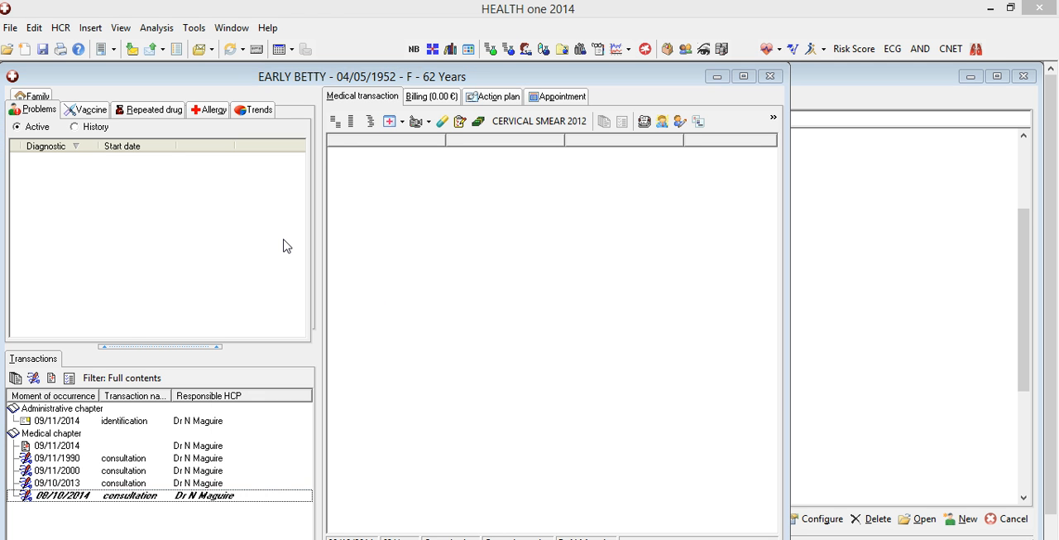
key(p)
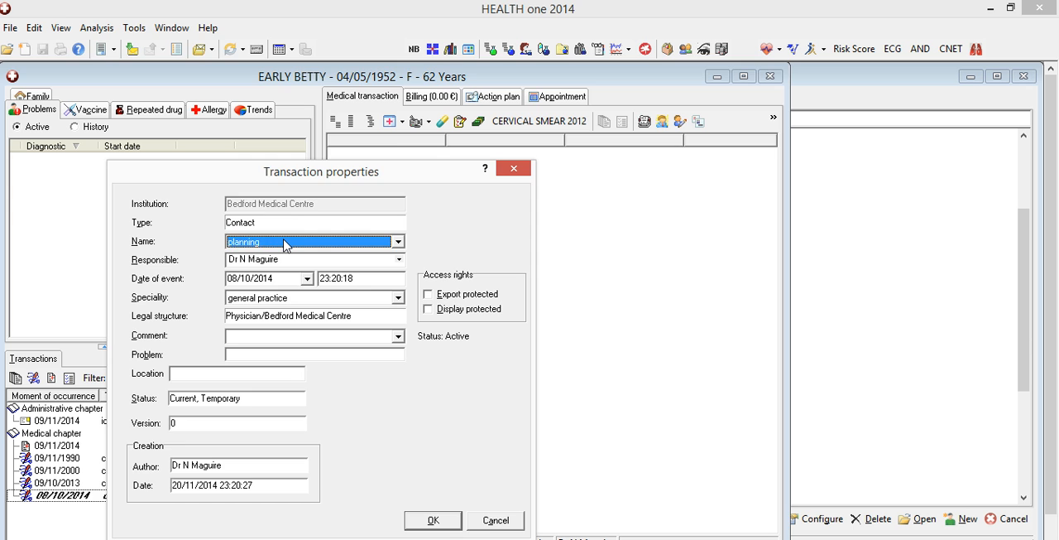
key(Return)
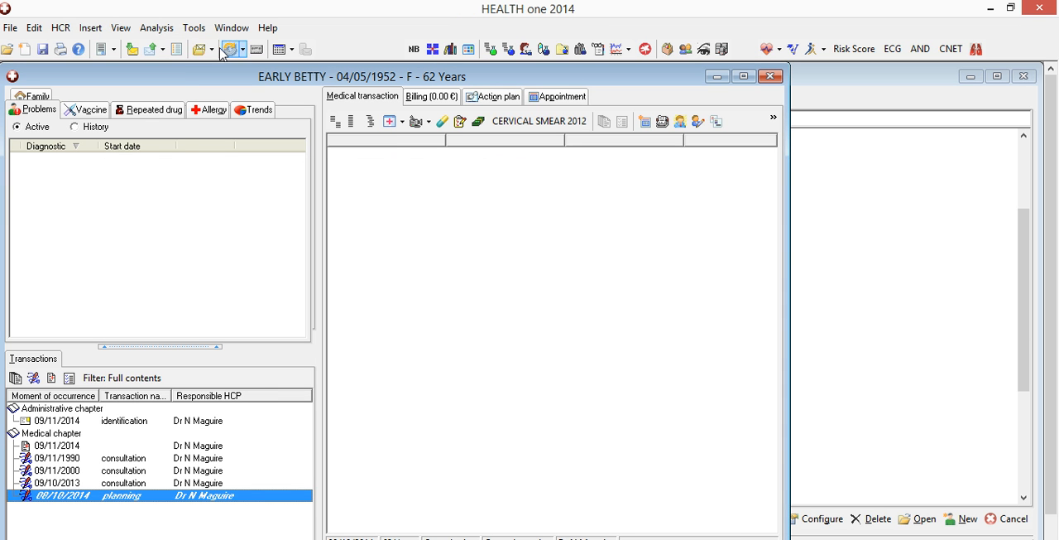
Step: Insert the Hypertension protocol into the planning transaction with the proposed provider, and close the patient's file, saving the changes with validation
click(91, 29)
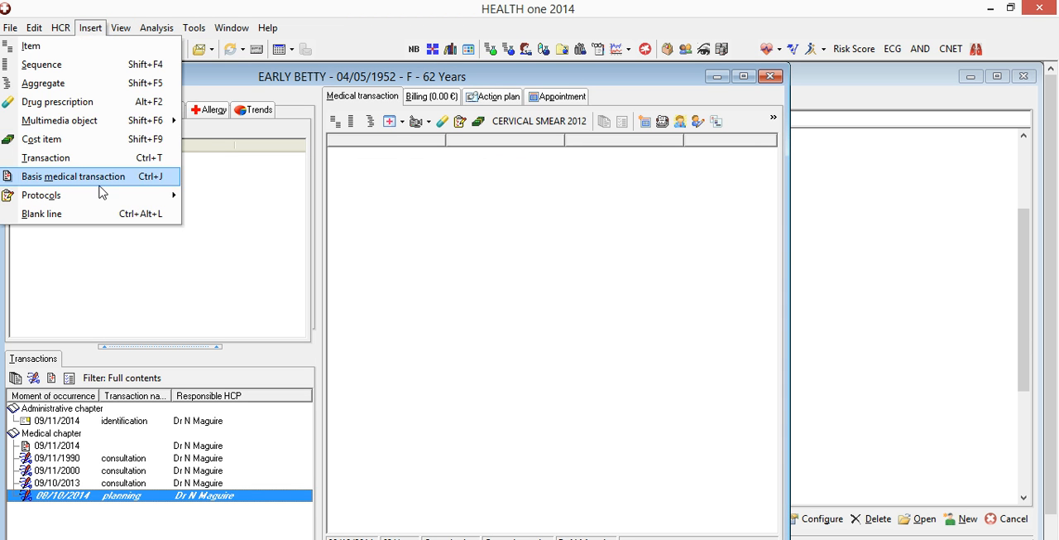
mouse_move(170, 194)
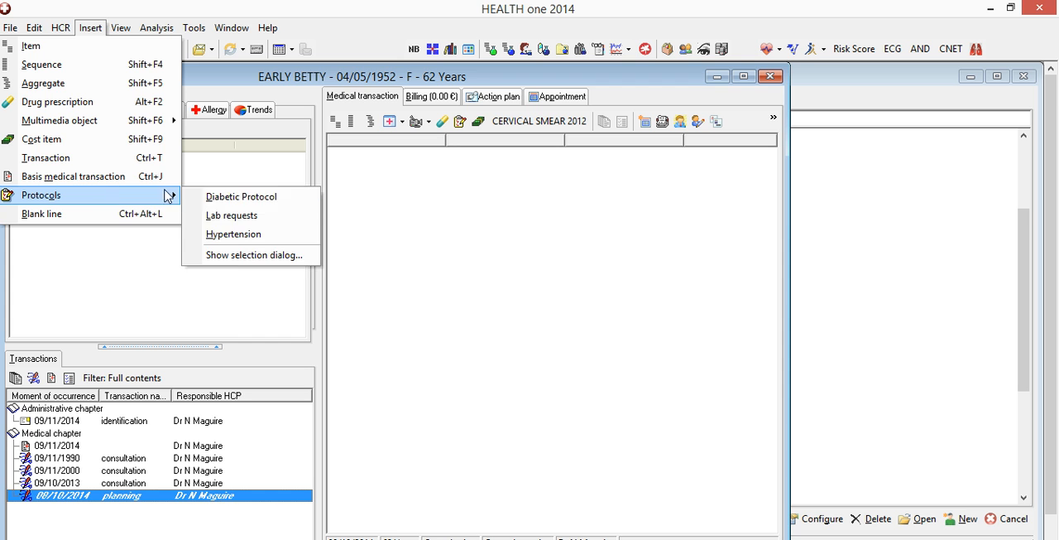
click(235, 234)
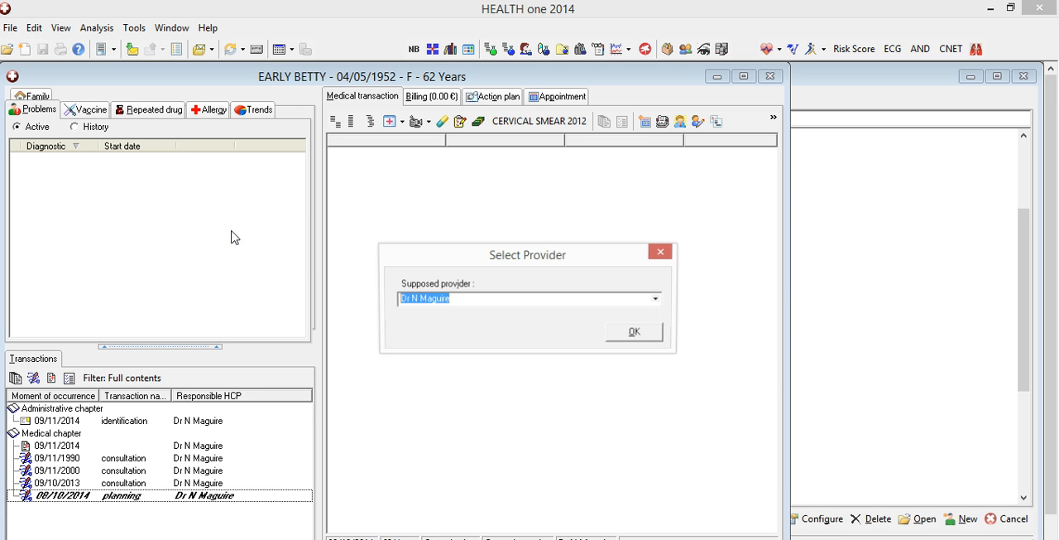
click(634, 332)
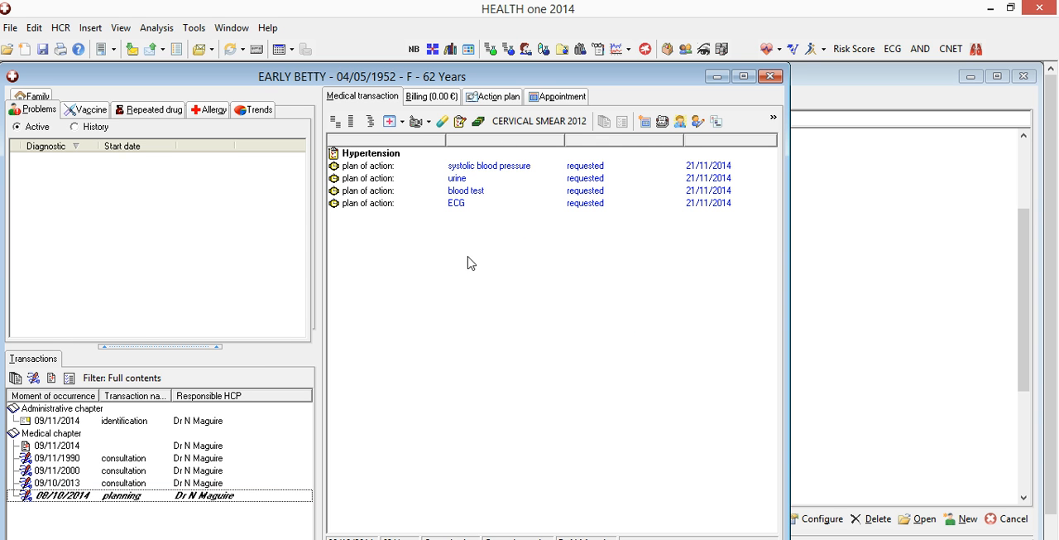
click(774, 77)
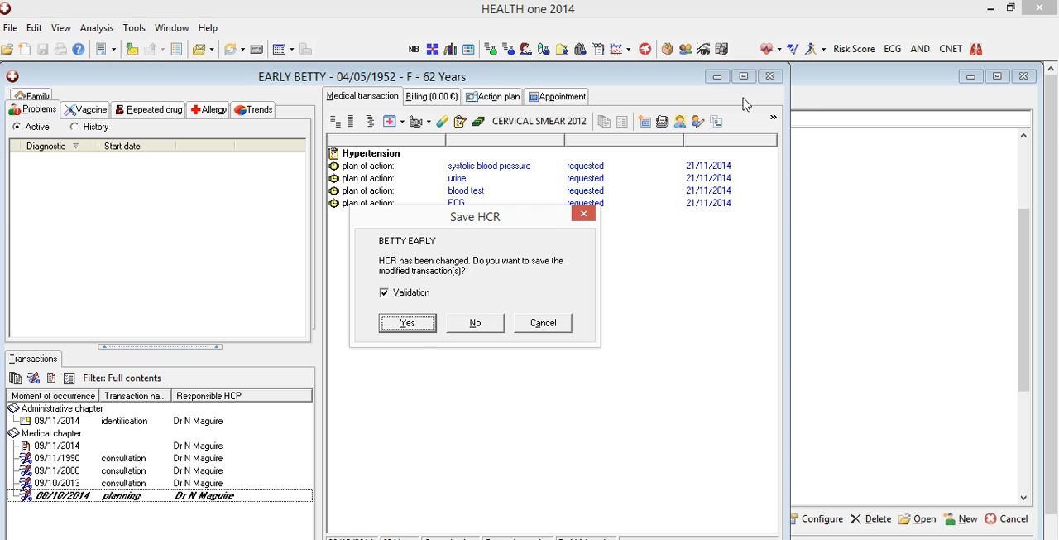
click(407, 323)
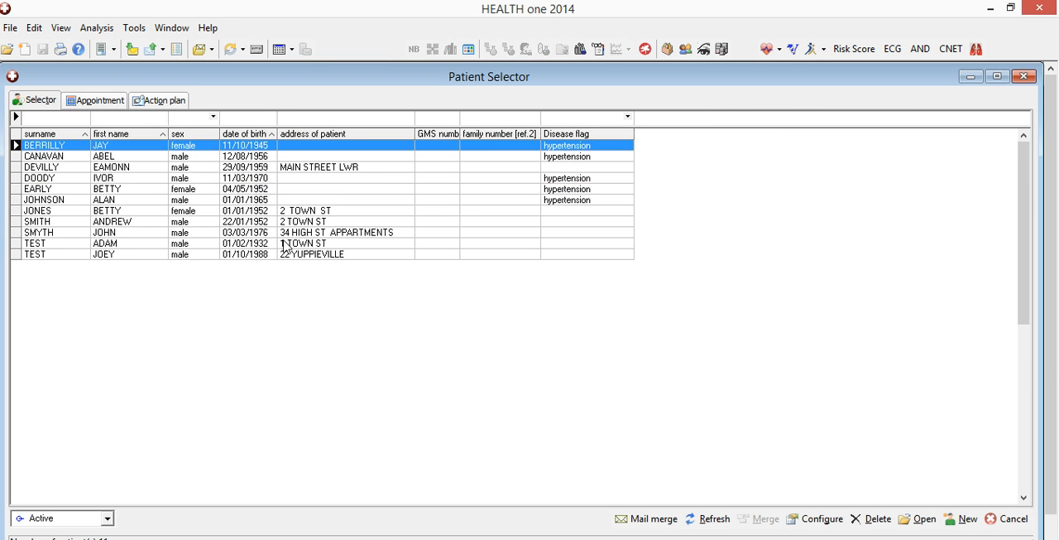
Step: Reopen the same patient's file, dismiss the action plan alert and compare the protocol items in the medical transaction and the action plan
click(112, 189)
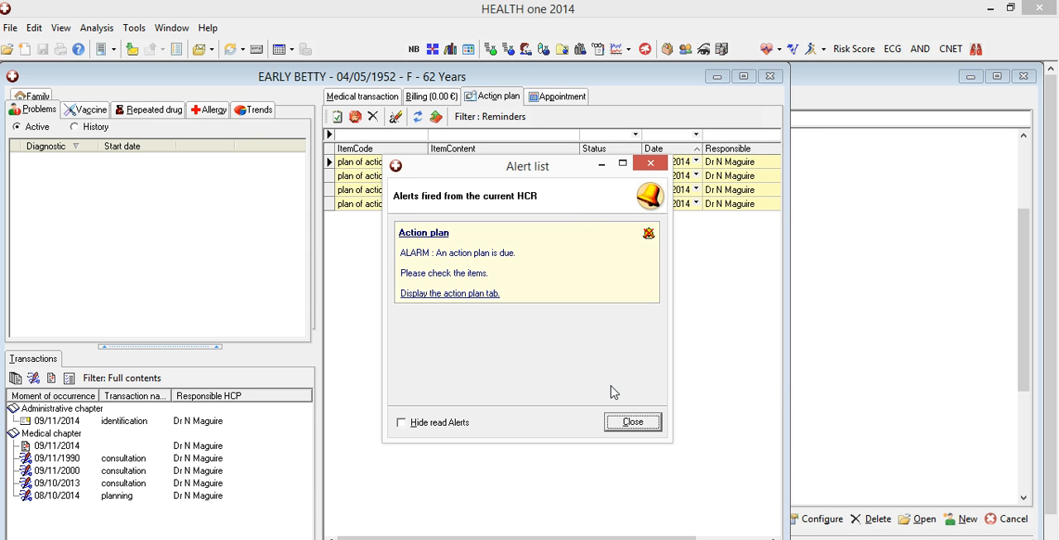
click(633, 421)
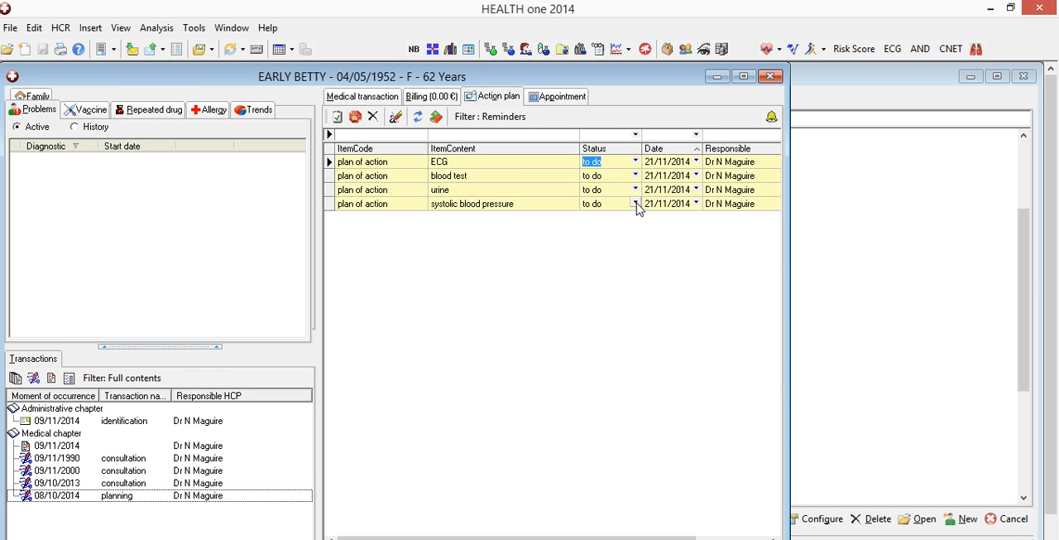
click(376, 98)
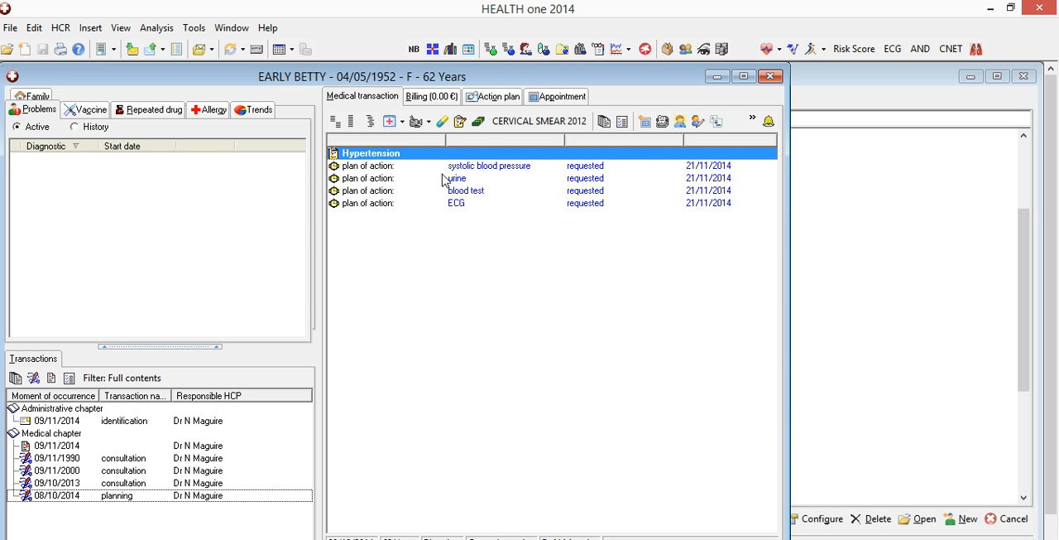
click(499, 99)
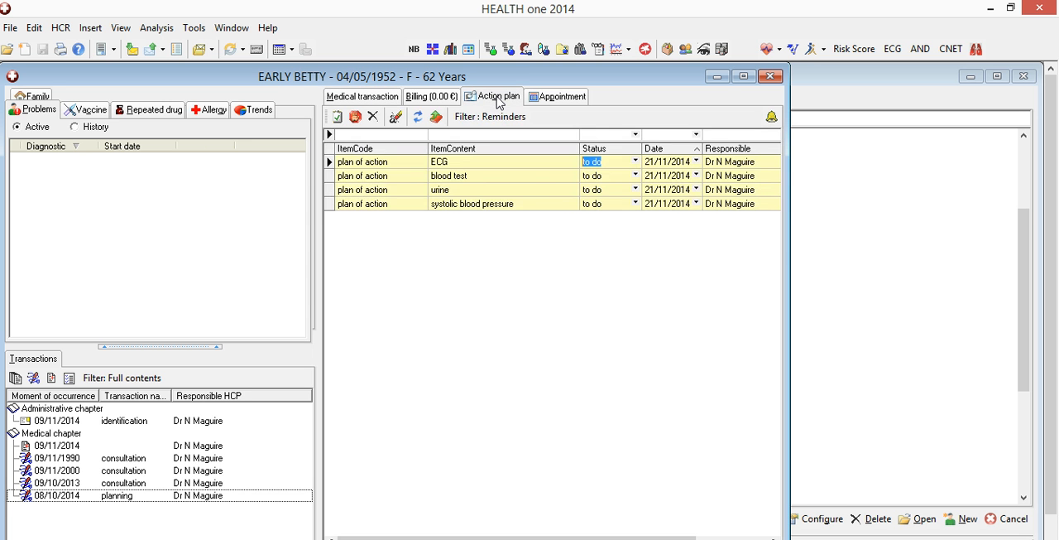
Step: Mark the planned systolic blood pressure as Done in a new consultation transaction dated 20/11/2014 and replan it 1 year from the date of realization
click(636, 203)
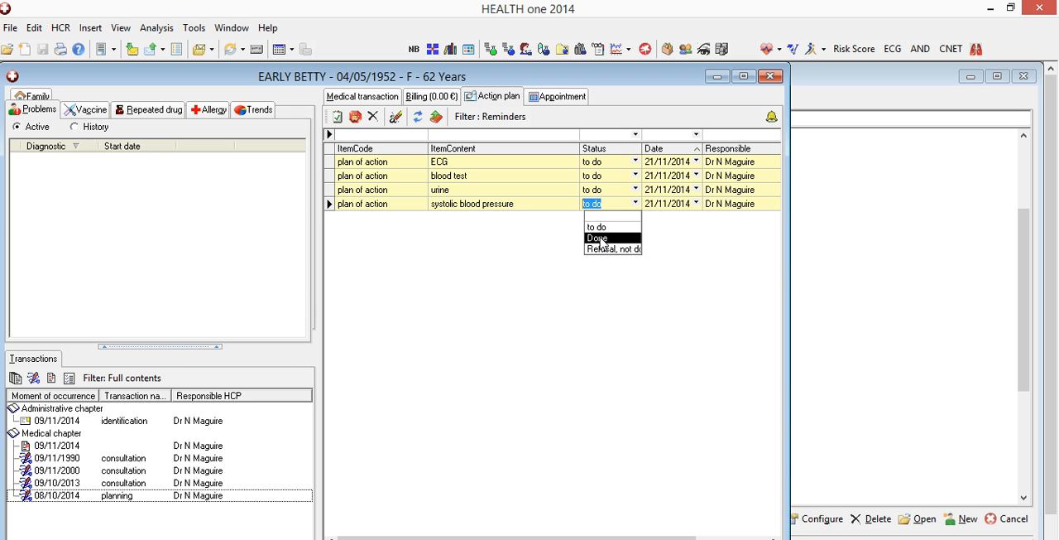
click(602, 238)
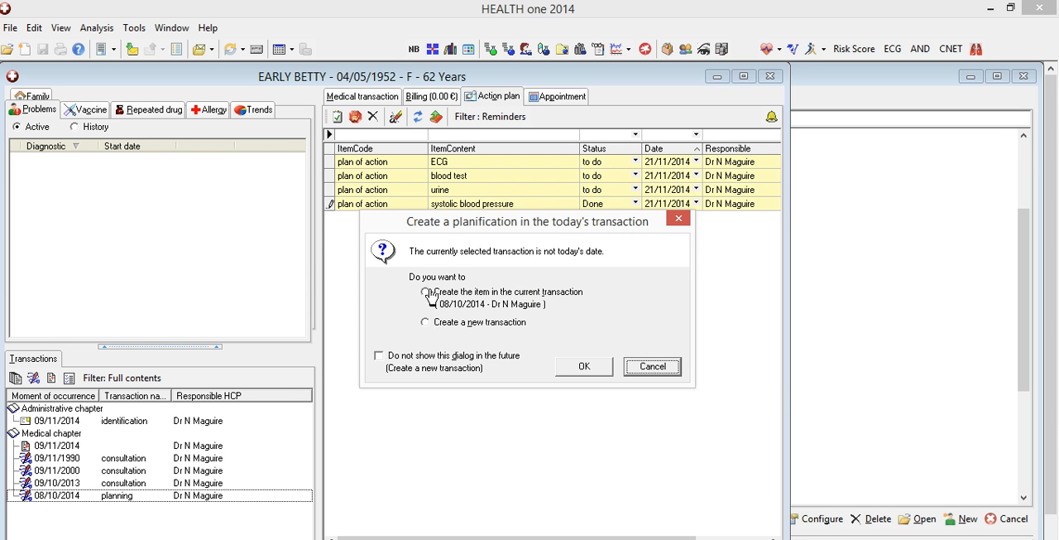
click(425, 293)
click(426, 322)
click(425, 321)
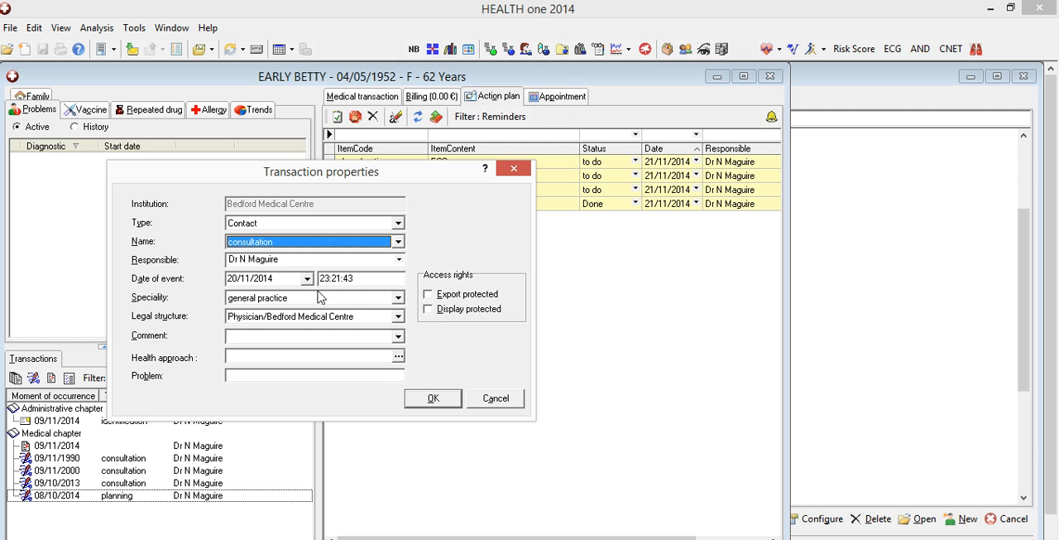
click(418, 398)
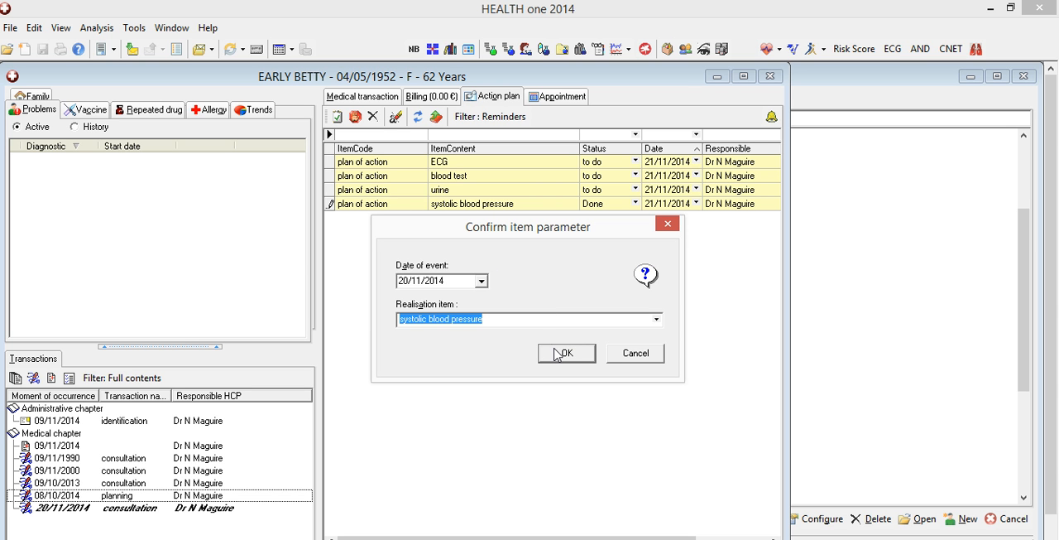
click(560, 353)
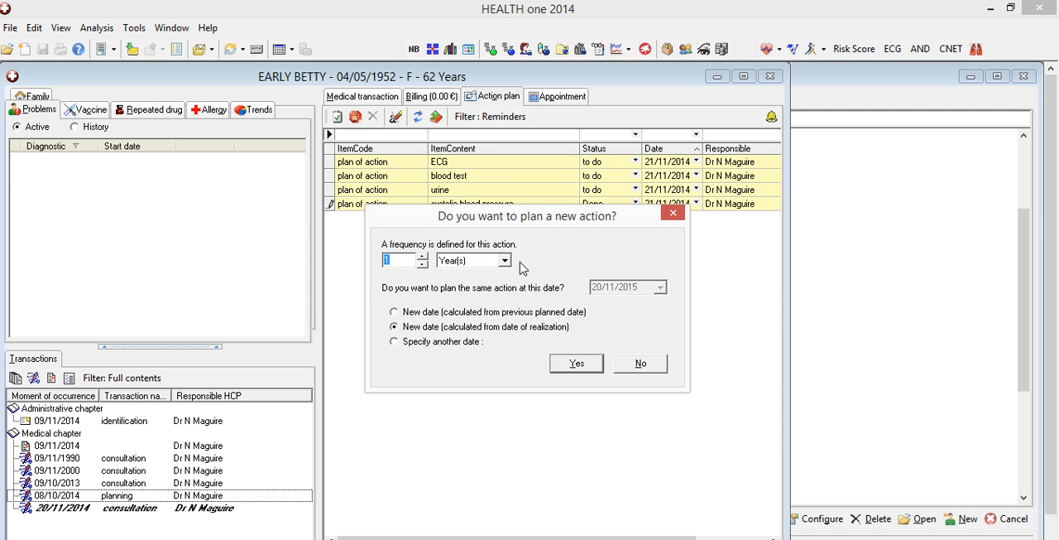
click(567, 361)
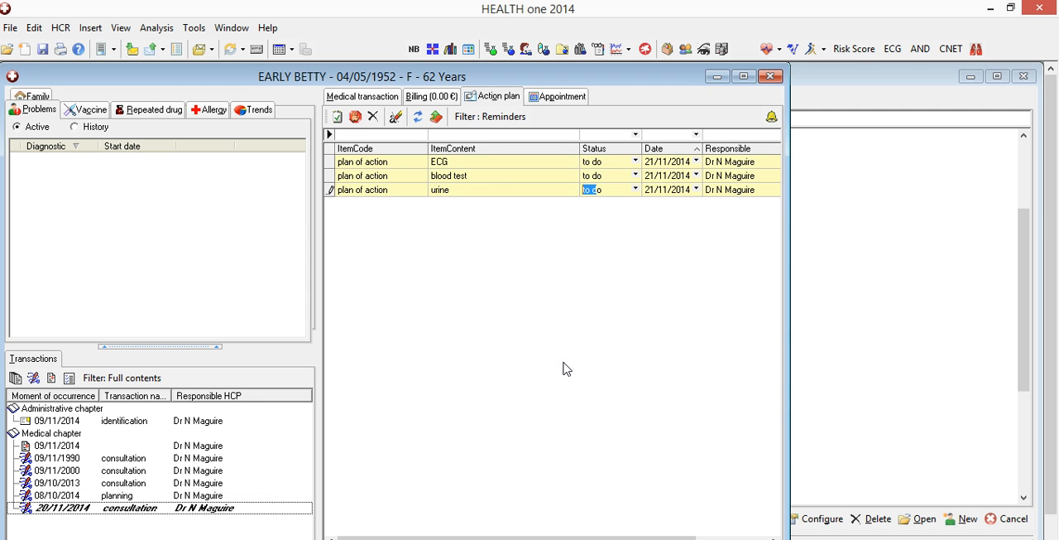
Step: Mark the planned blood test as Done on 20/11/2014 and replan it 1 year from the date of realization
click(635, 176)
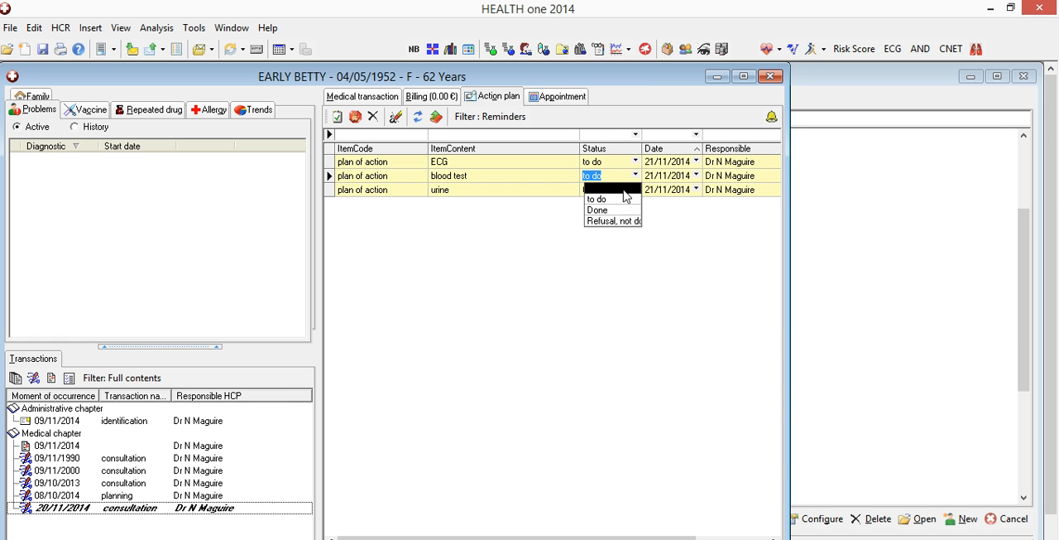
click(597, 211)
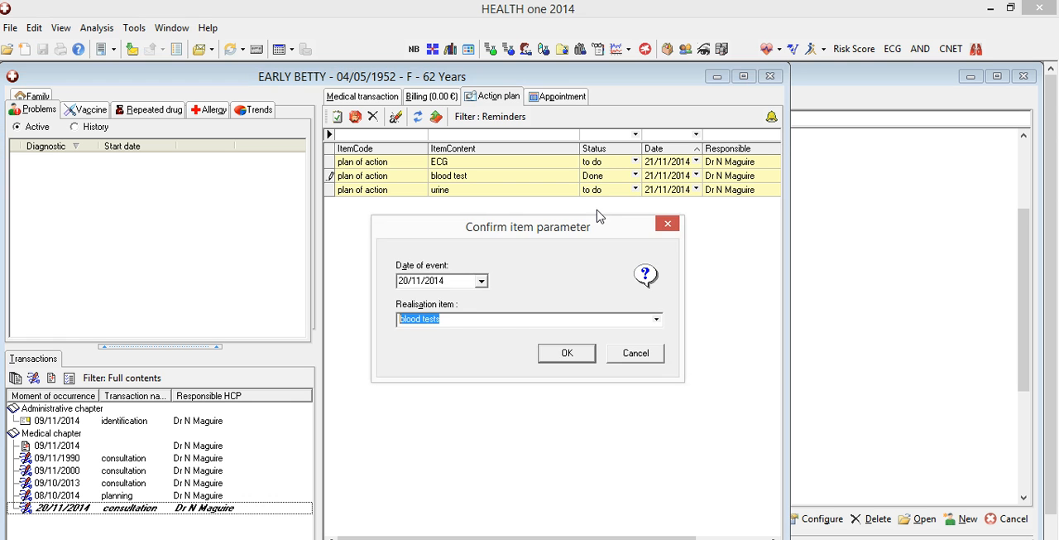
click(563, 351)
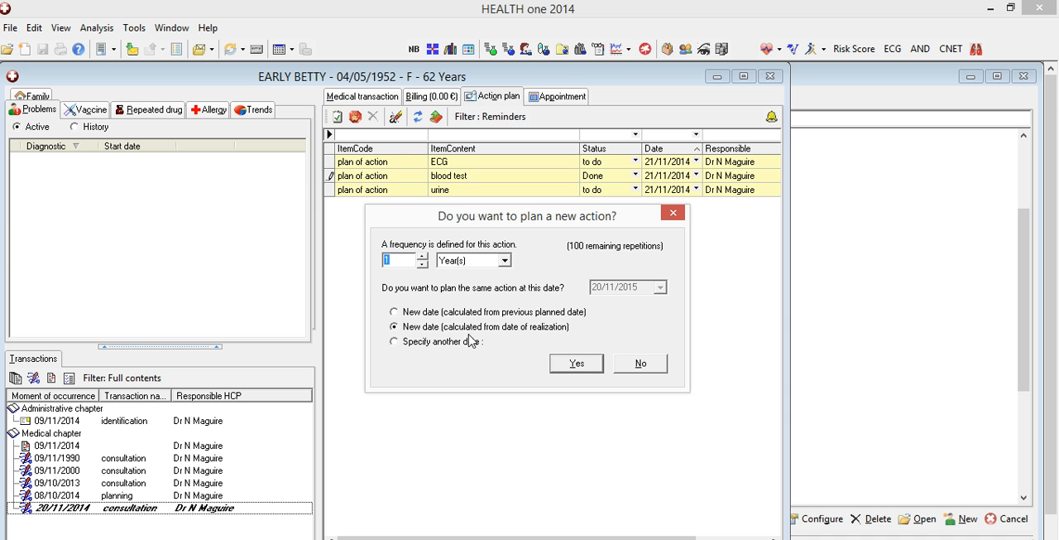
click(563, 366)
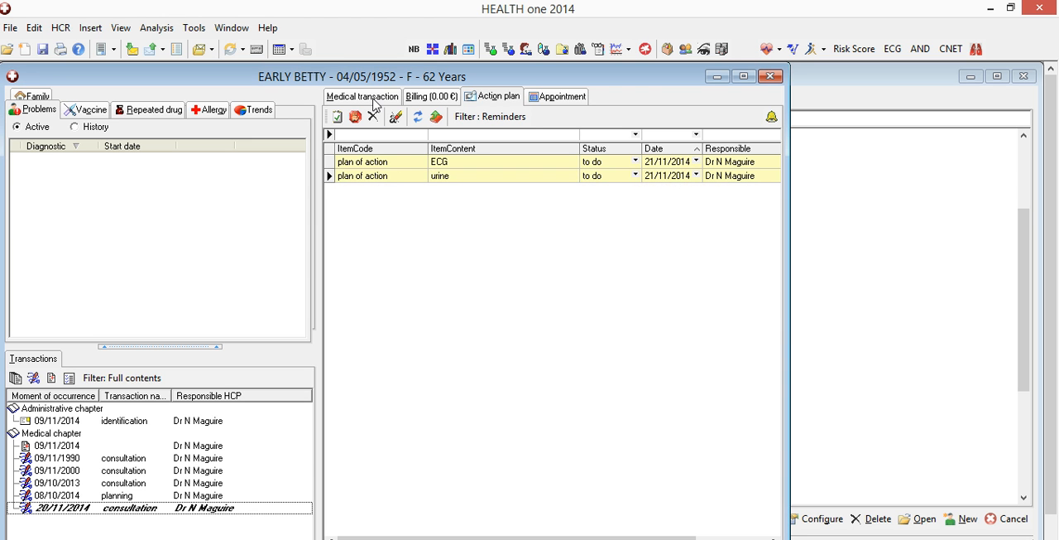
Step: Record a blood pressure of 120/80 with the comment sitting in the systolic blood pressure item of the 20/11/2014 medical transaction
click(375, 98)
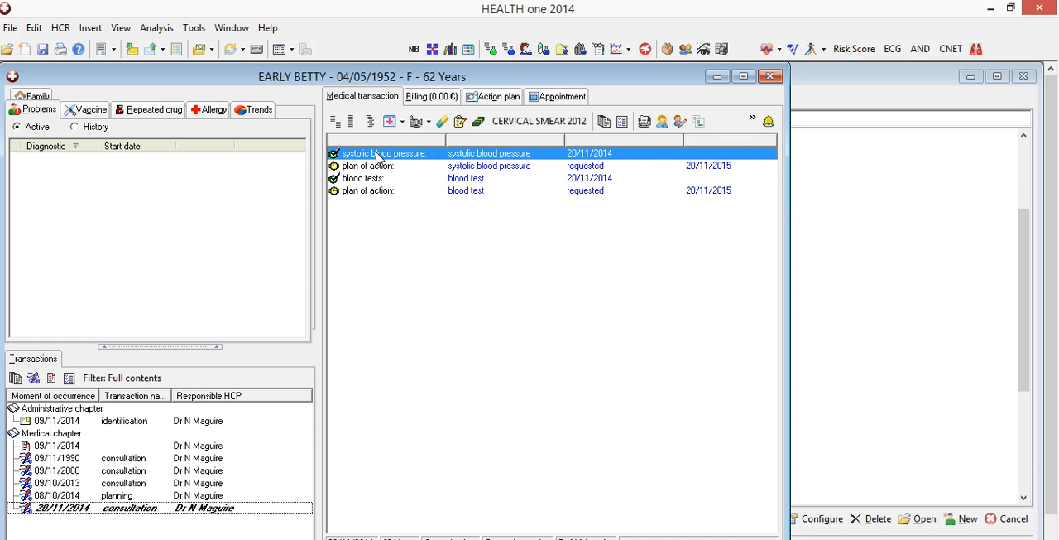
double_click(377, 155)
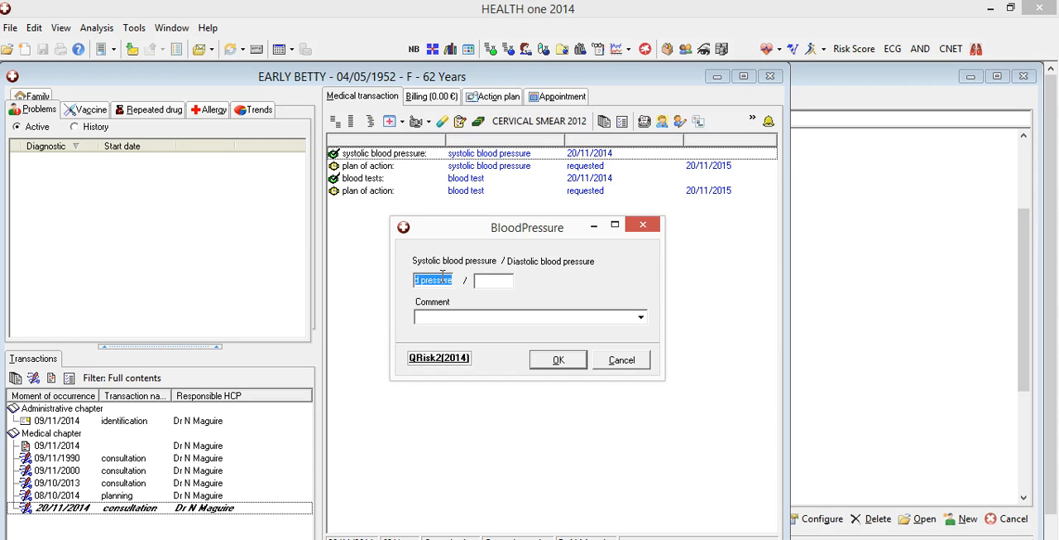
text(12)
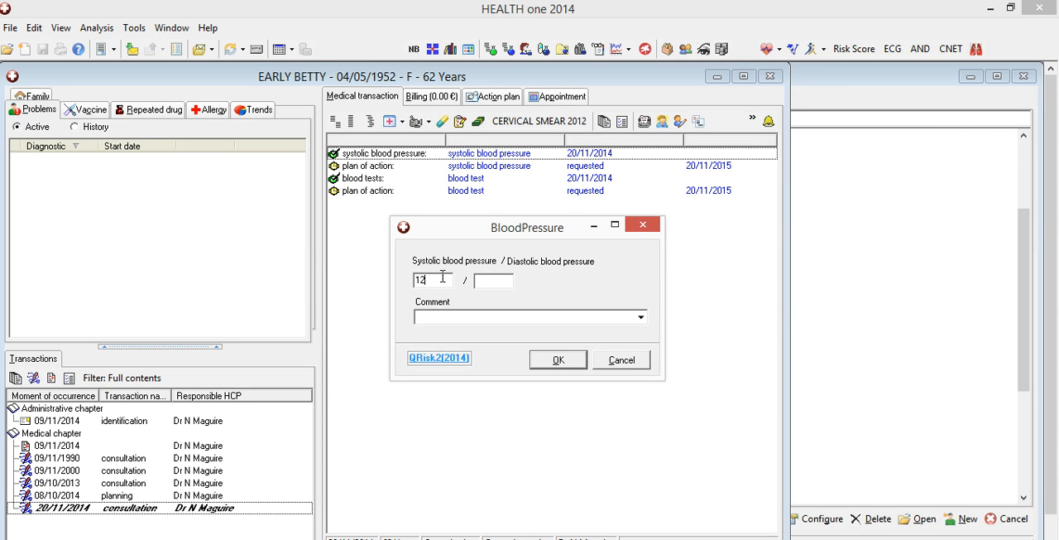
text(0)
key(Tab)
text(80)
click(642, 317)
click(513, 348)
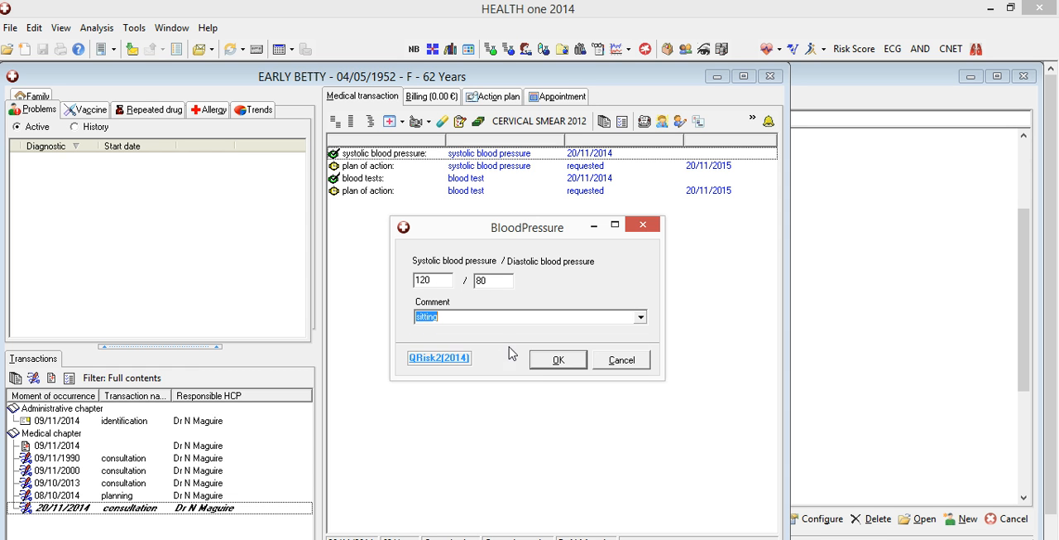
click(551, 362)
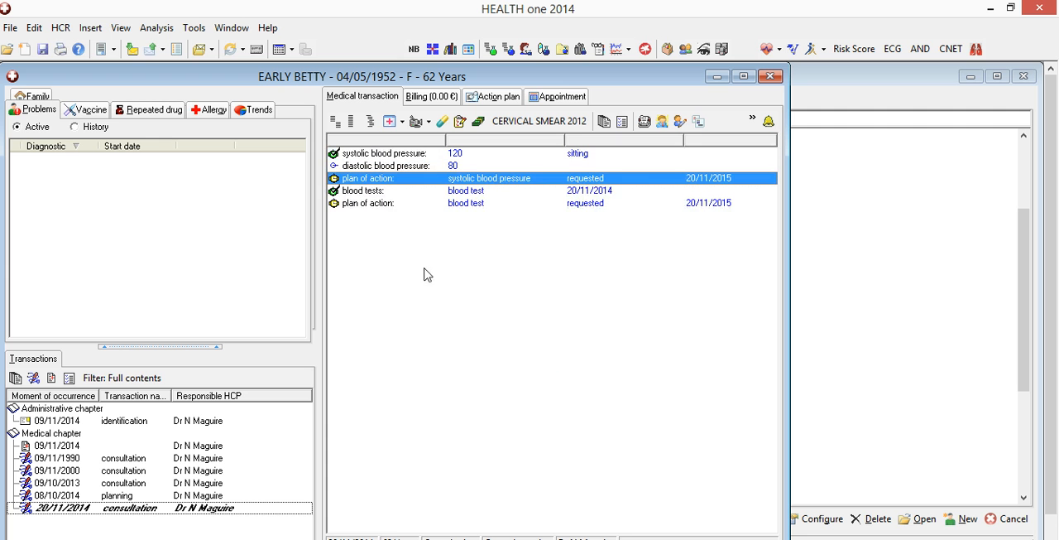
Step: Fill in the blood test form of the blood tests item with haematology and renal under General Bloods, and accept it
click(377, 192)
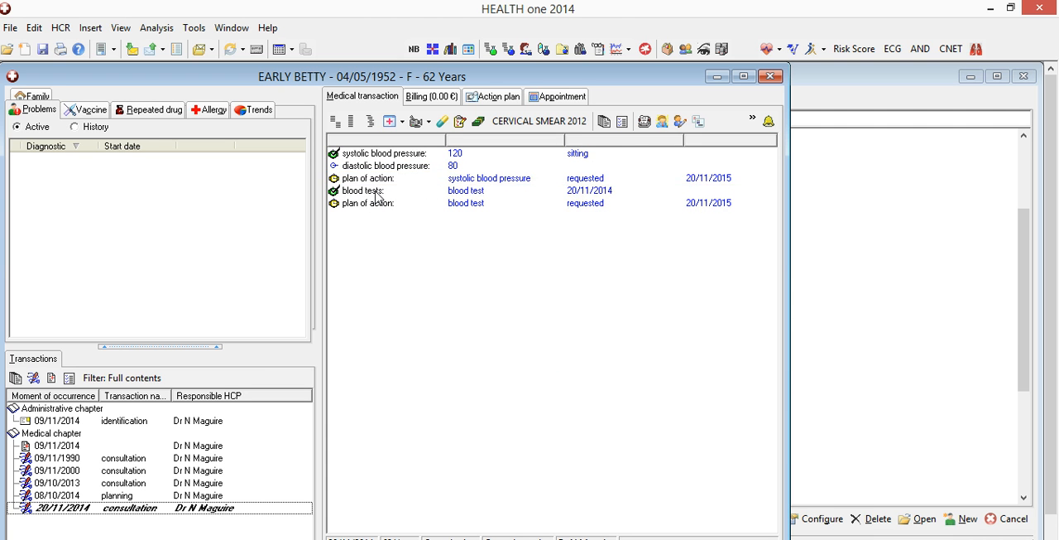
double_click(376, 192)
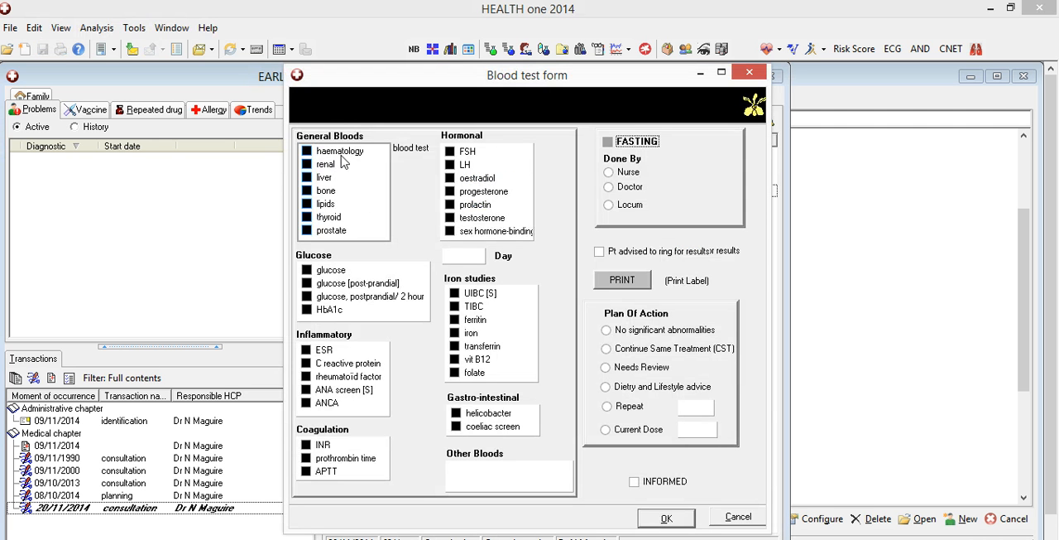
click(323, 163)
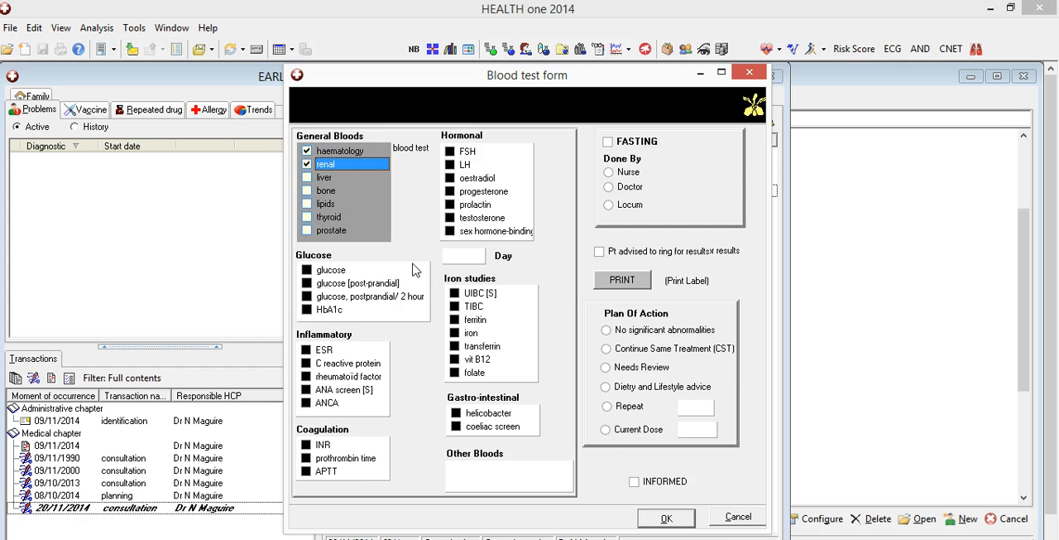
click(666, 518)
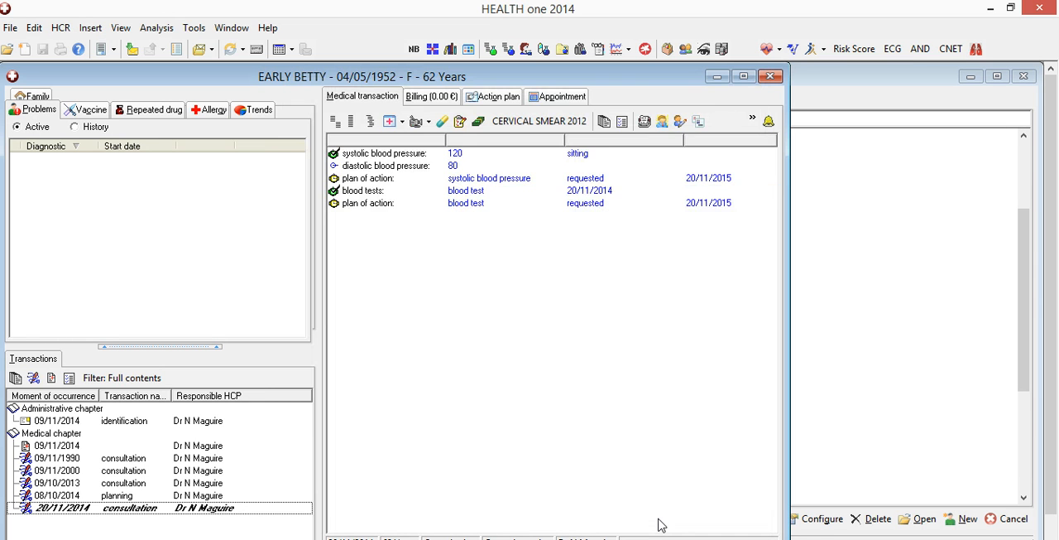